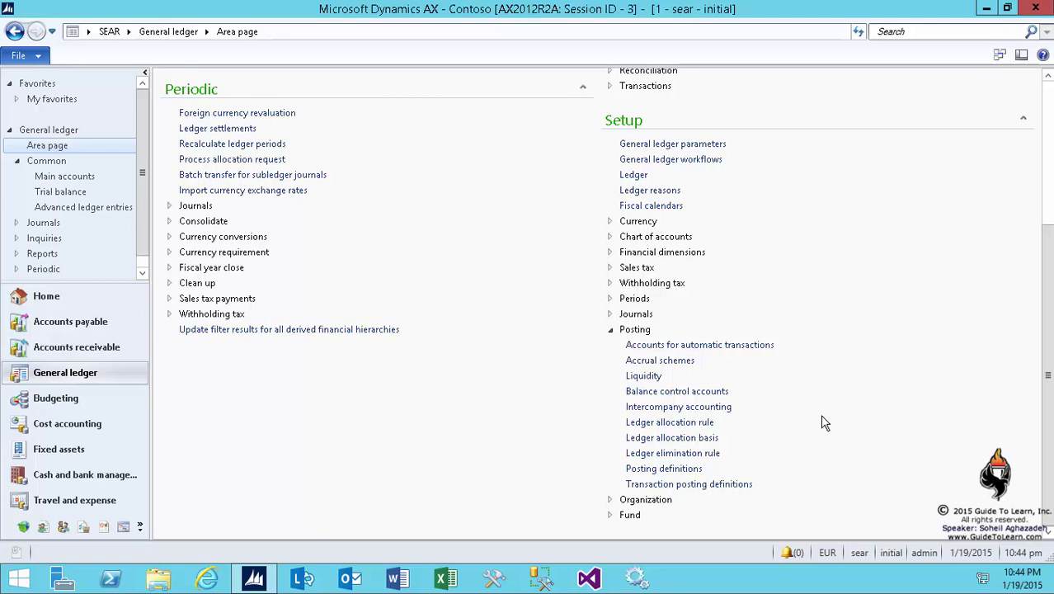
pyautogui.click(612, 330)
pyautogui.click(610, 467)
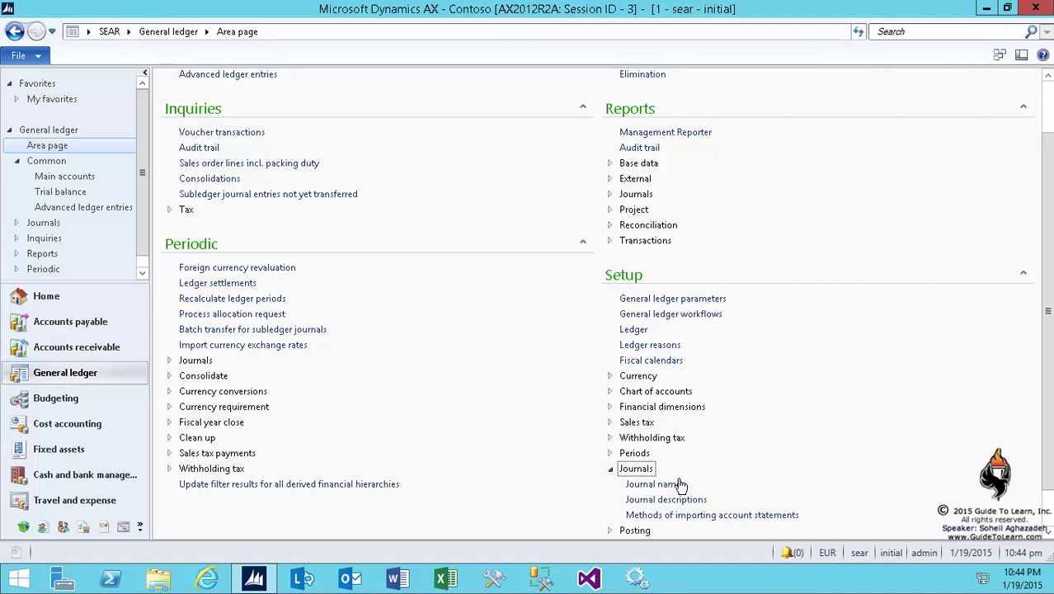
pyautogui.click(676, 482)
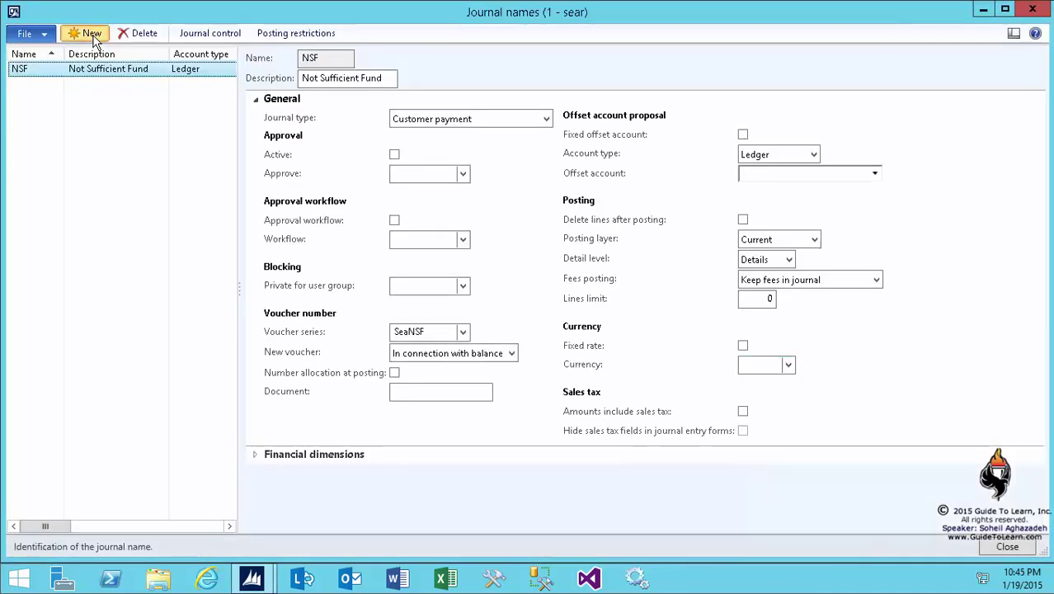
pyautogui.click(86, 33)
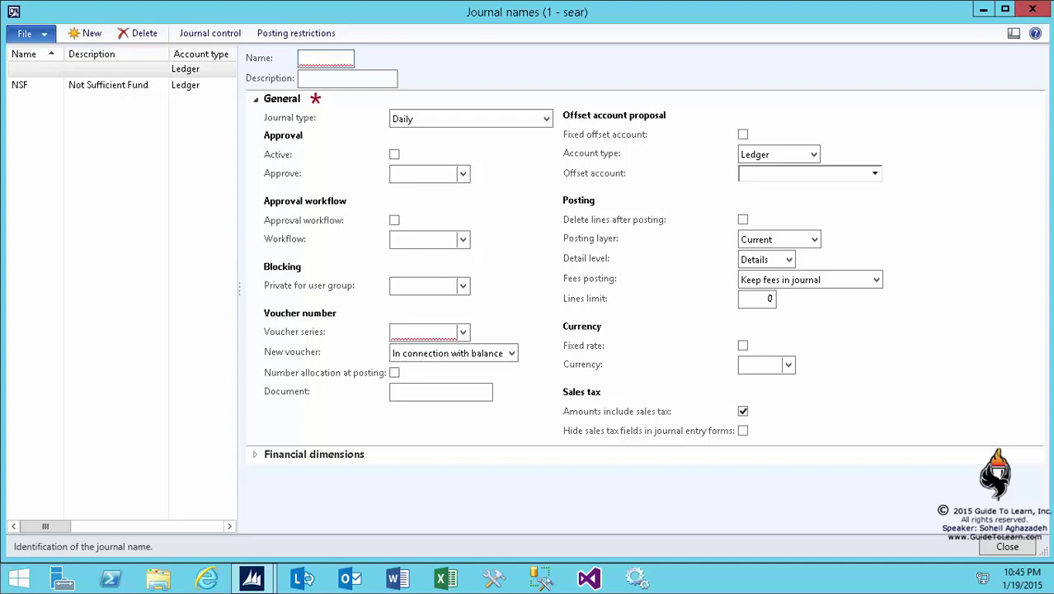
pyautogui.click(142, 36)
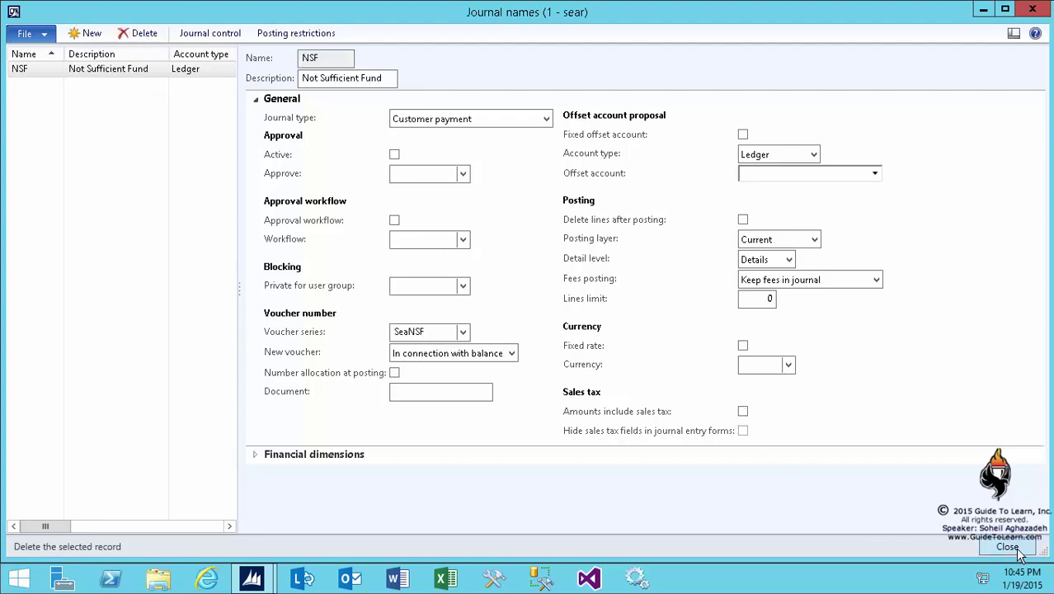
pyautogui.click(1007, 544)
# Create a new journal batch in the General journal form and check its available journal names
pyautogui.scroll(2, 989, 350)
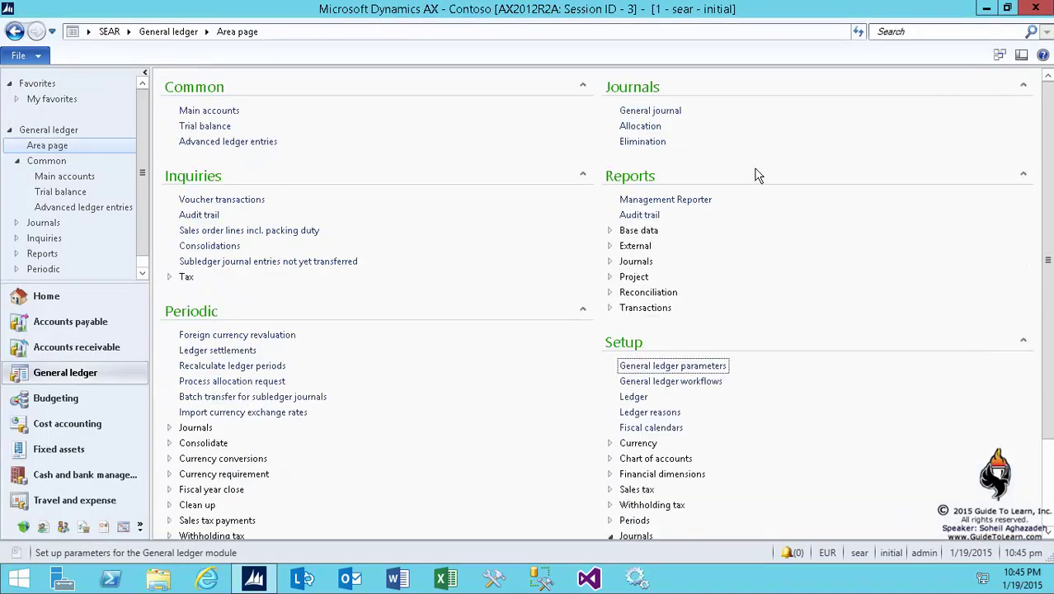
pyautogui.click(660, 111)
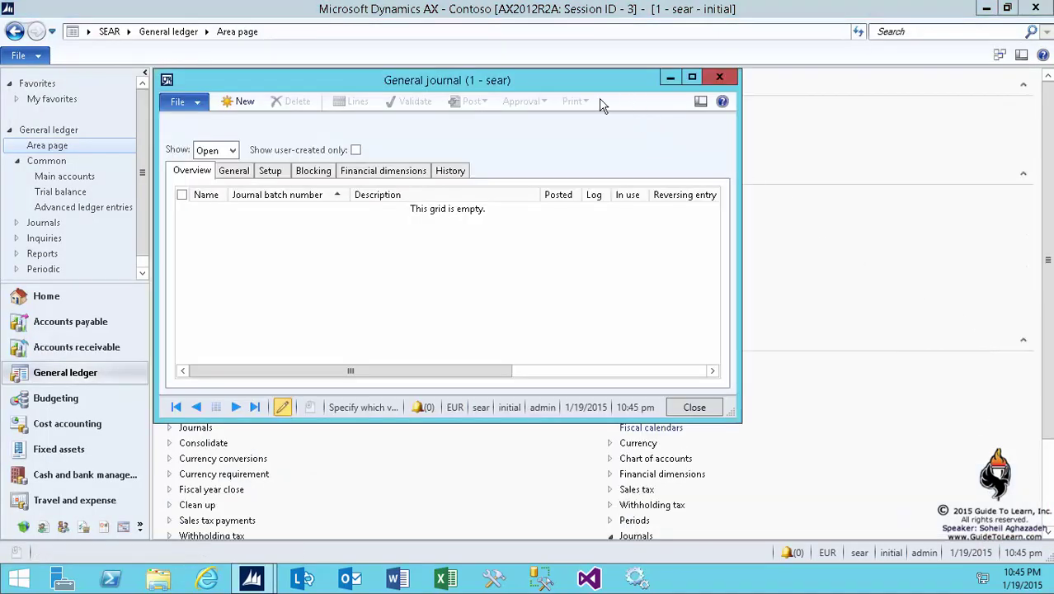
pyautogui.click(238, 102)
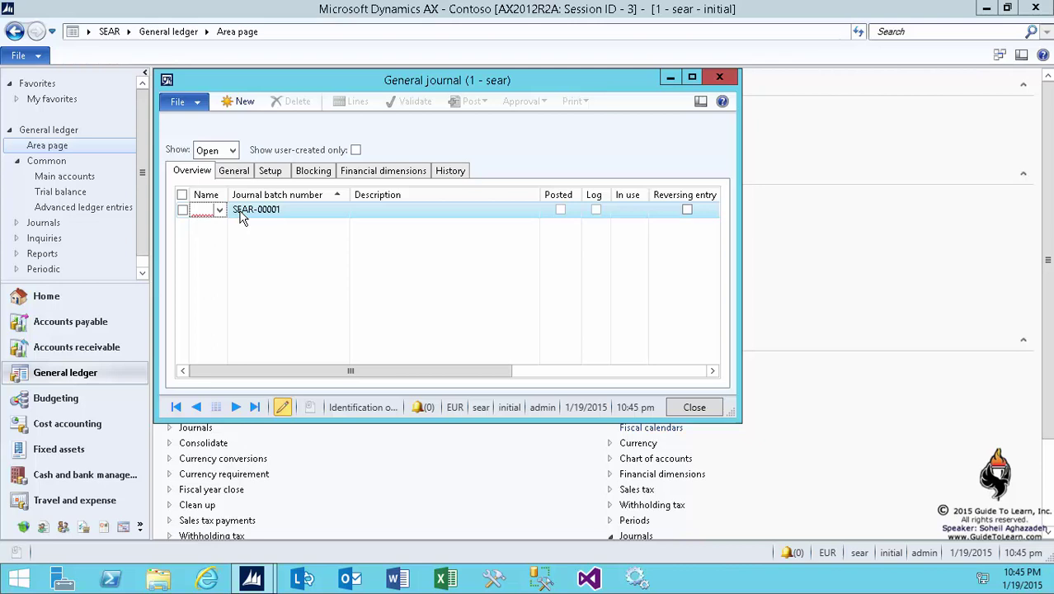
pyautogui.click(220, 211)
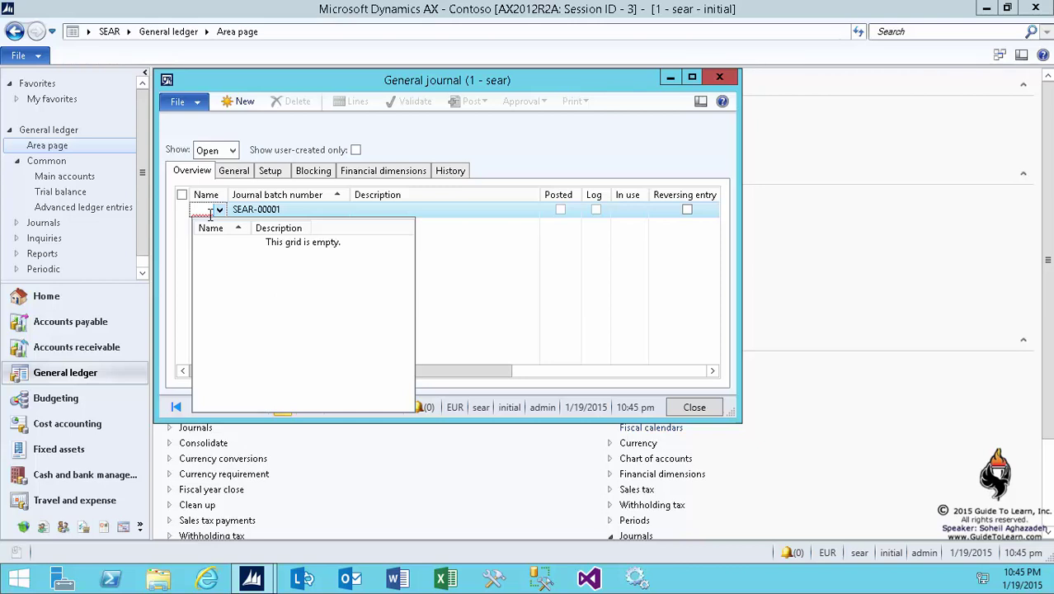
pyautogui.click(210, 212)
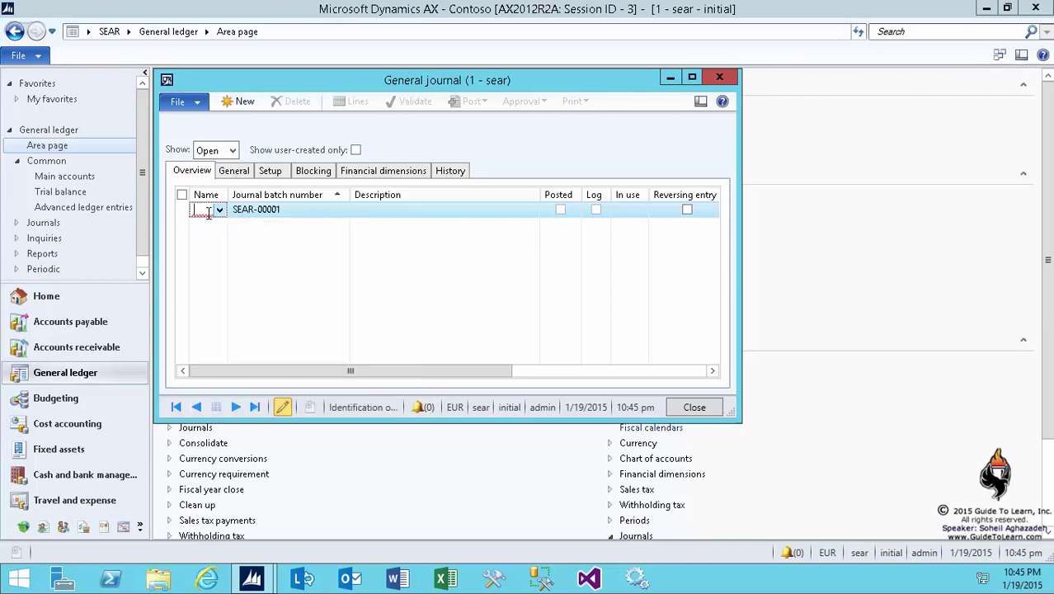
# From the batch's name field, open the journal names setup and add journal name Gen, described as General Ledger, with journal type Daily
pyautogui.rightClick(208, 212)
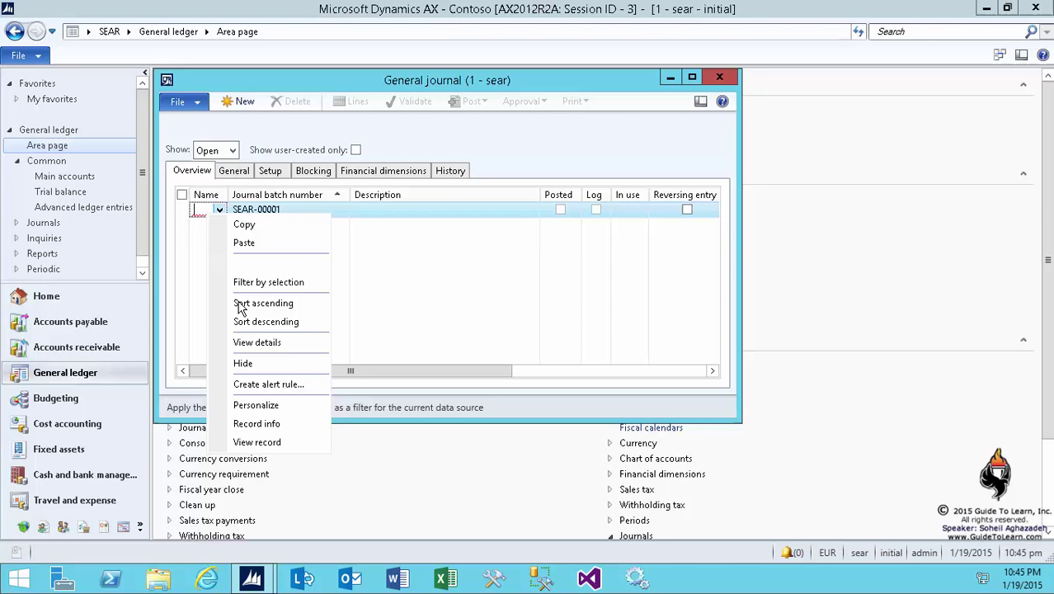
pyautogui.click(264, 345)
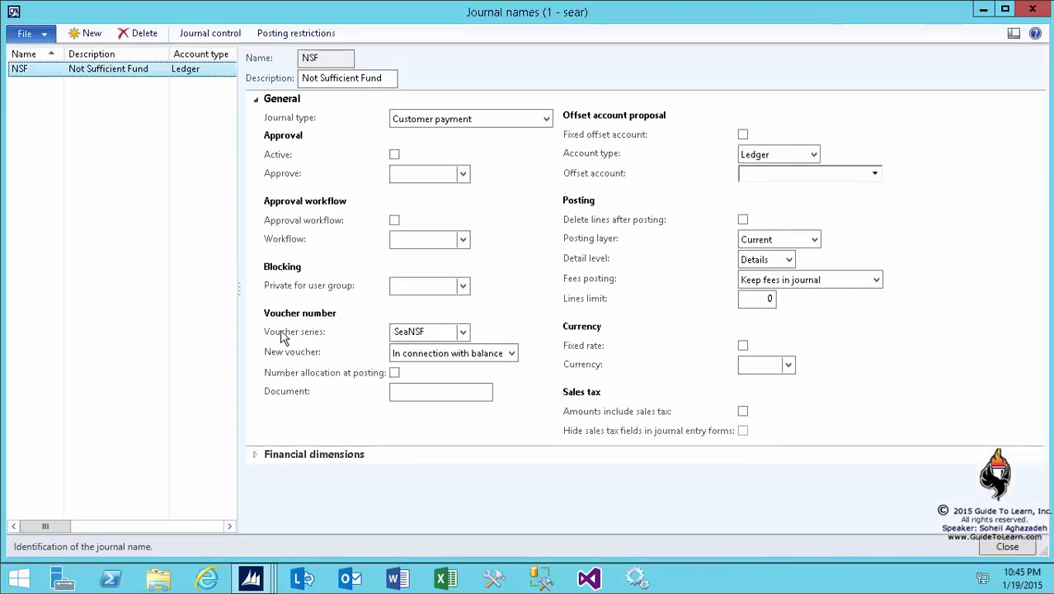
pyautogui.click(86, 33)
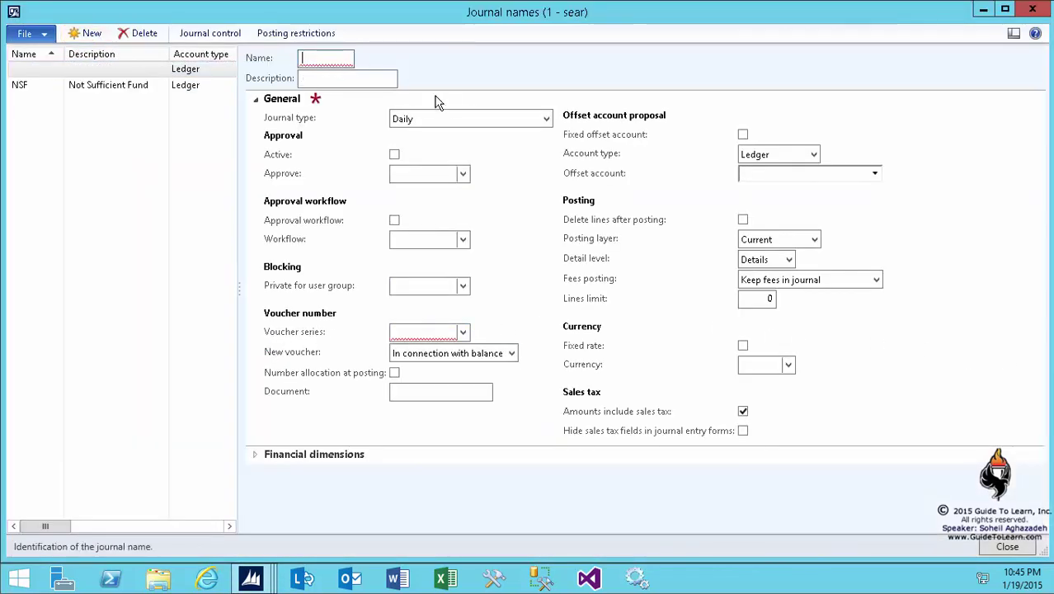
pyautogui.write('Gen')
pyautogui.press('Tab')
pyautogui.write('General Ledger')
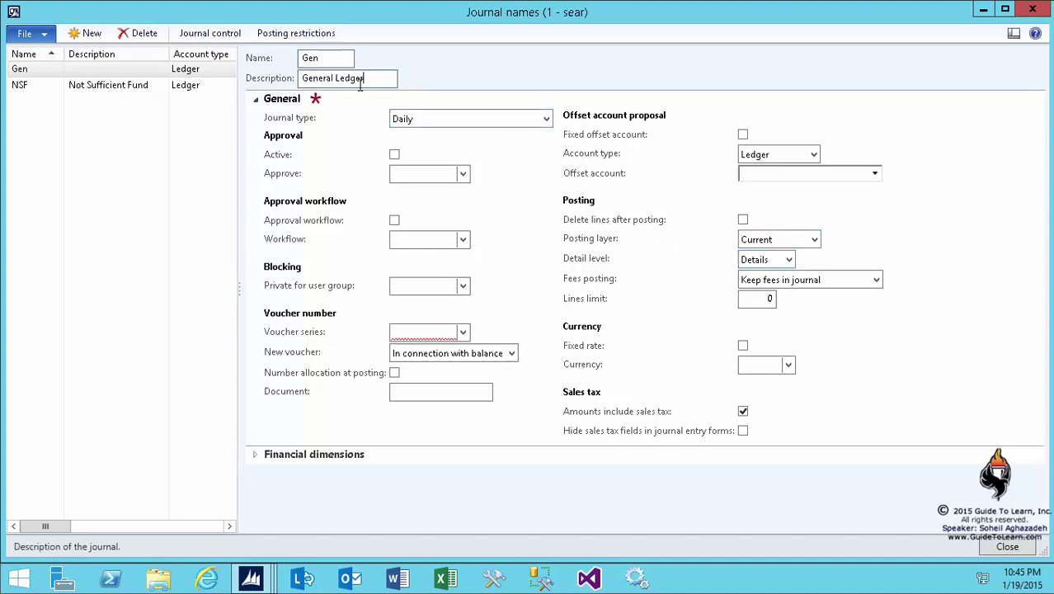
pyautogui.click(545, 120)
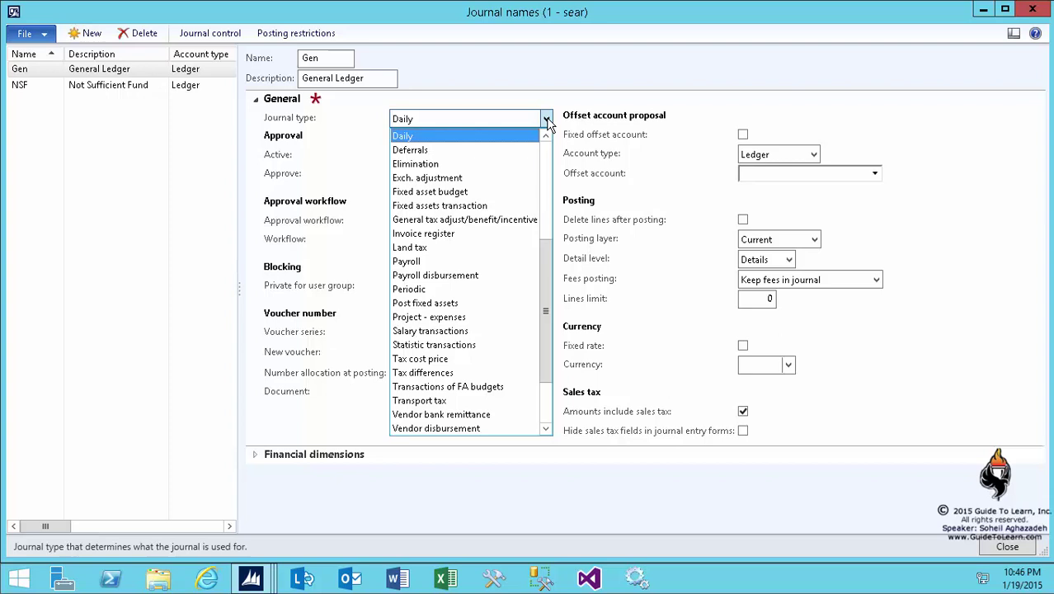
pyautogui.click(547, 120)
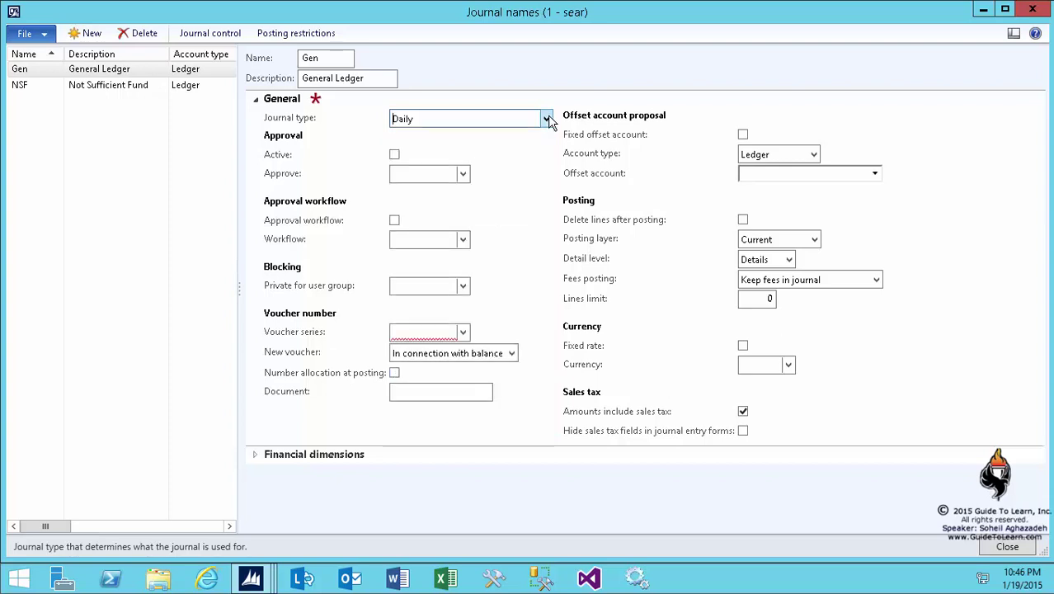
# From the voucher series details, create a new number sequence with code SeaGen and name General Journals
pyautogui.click(406, 332)
pyautogui.rightClick(408, 333)
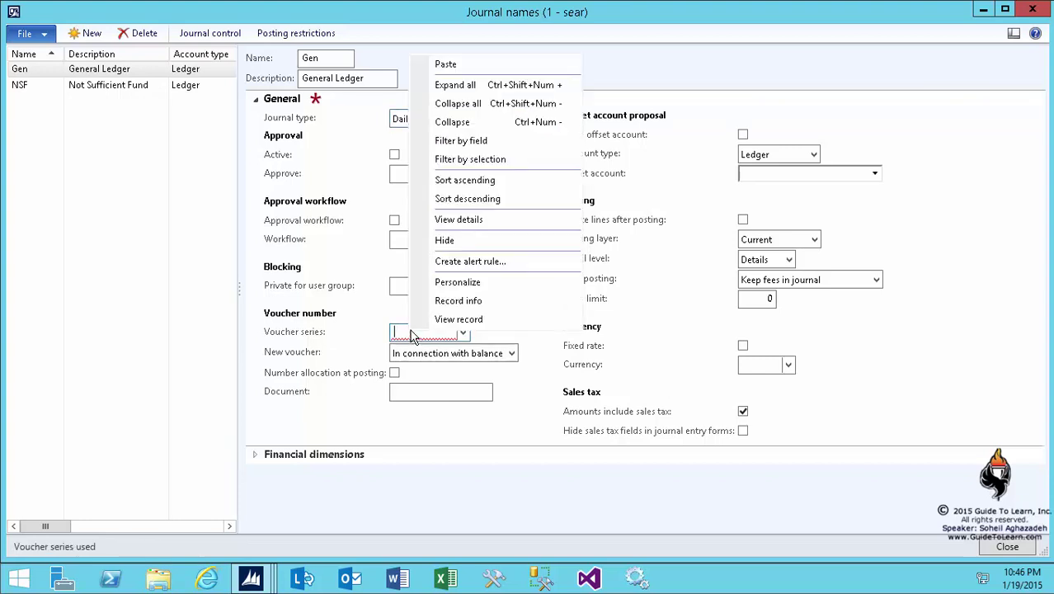
pyautogui.click(474, 223)
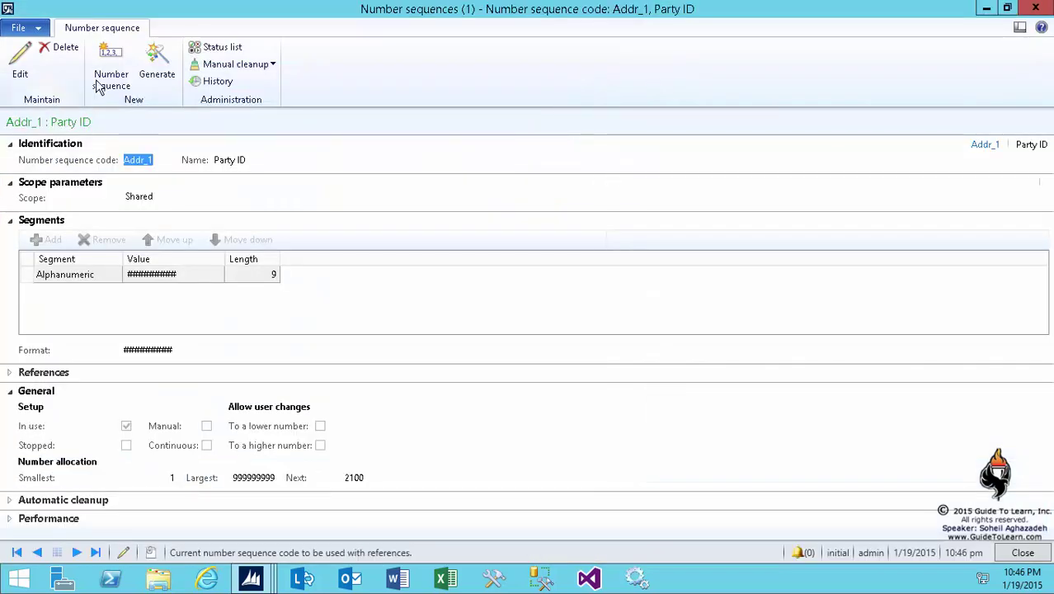
pyautogui.click(111, 70)
pyautogui.write('SeaGen')
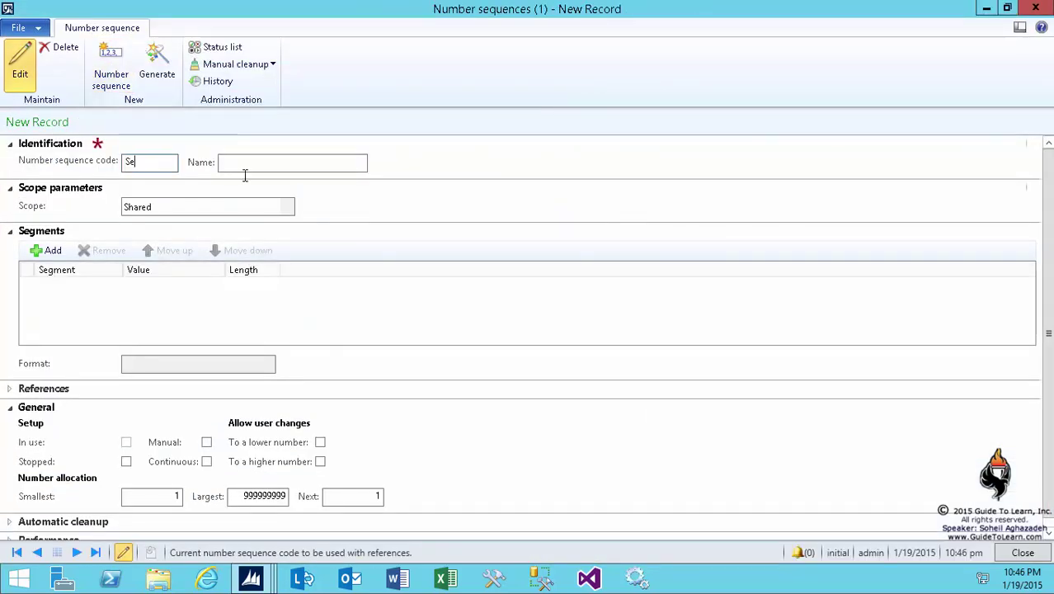
pyautogui.press('Tab')
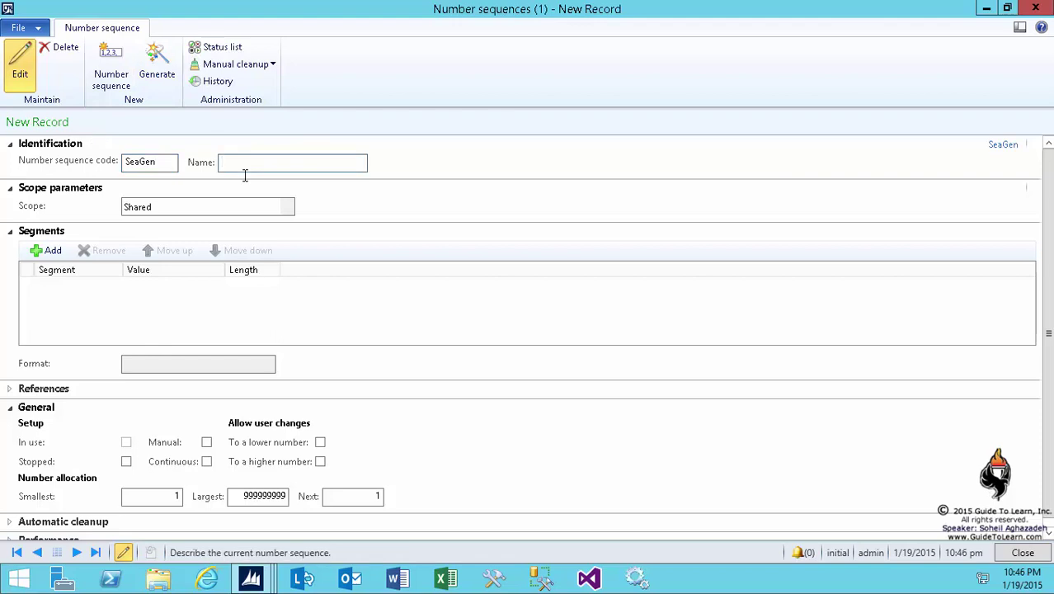
pyautogui.write('General Journals')
# Set the number sequence's scope to Legal entity and choose SEAR as the legal entity
pyautogui.click(289, 207)
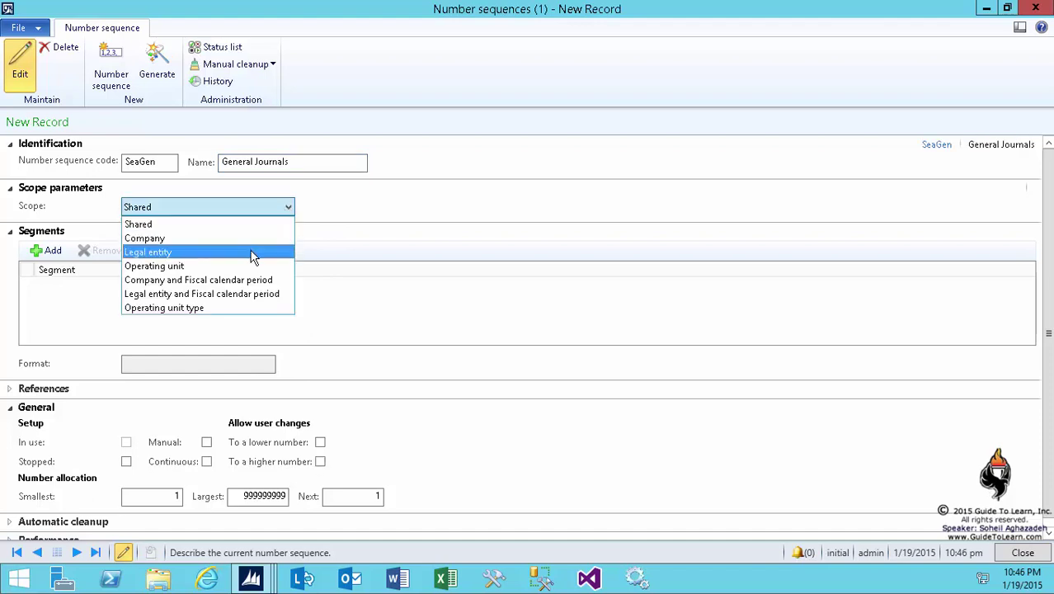
pyautogui.click(247, 252)
pyautogui.click(171, 226)
pyautogui.scroll(-5, 168, 280)
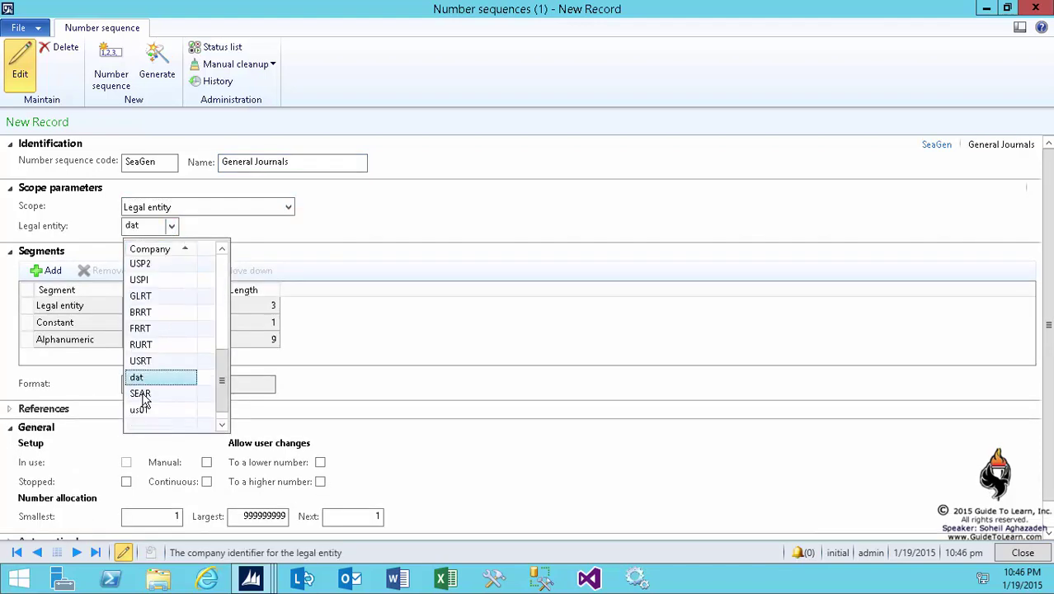
pyautogui.click(141, 394)
# Set the number sequence's constant segment to -Gen-, make the sequence continuous and close the form
pyautogui.click(172, 307)
pyautogui.click(172, 307)
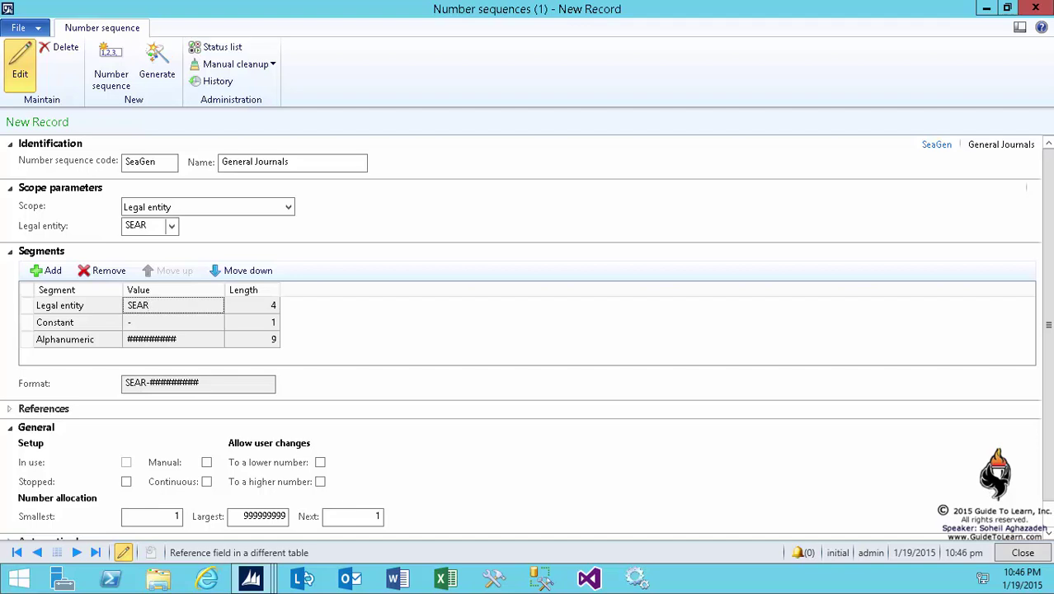
pyautogui.press('Down')
pyautogui.write('-Gen-')
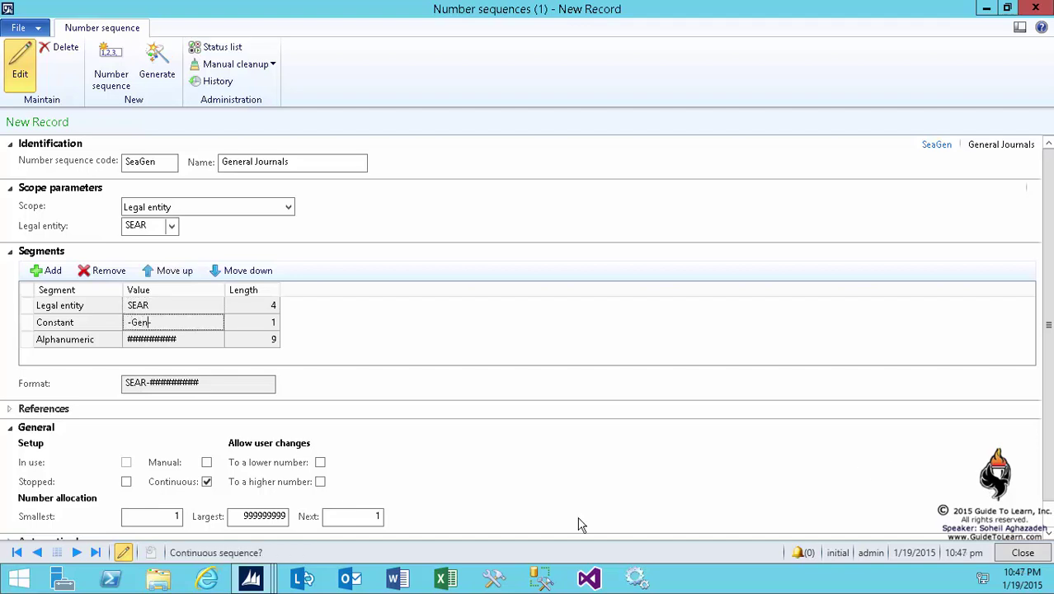
pyautogui.click(238, 386)
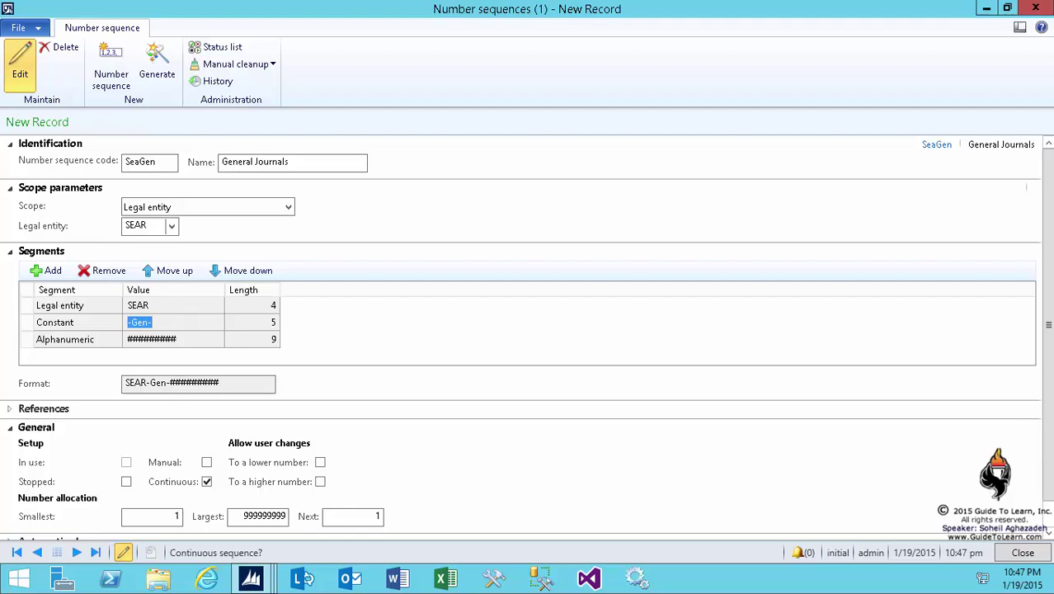
pyautogui.click(1023, 554)
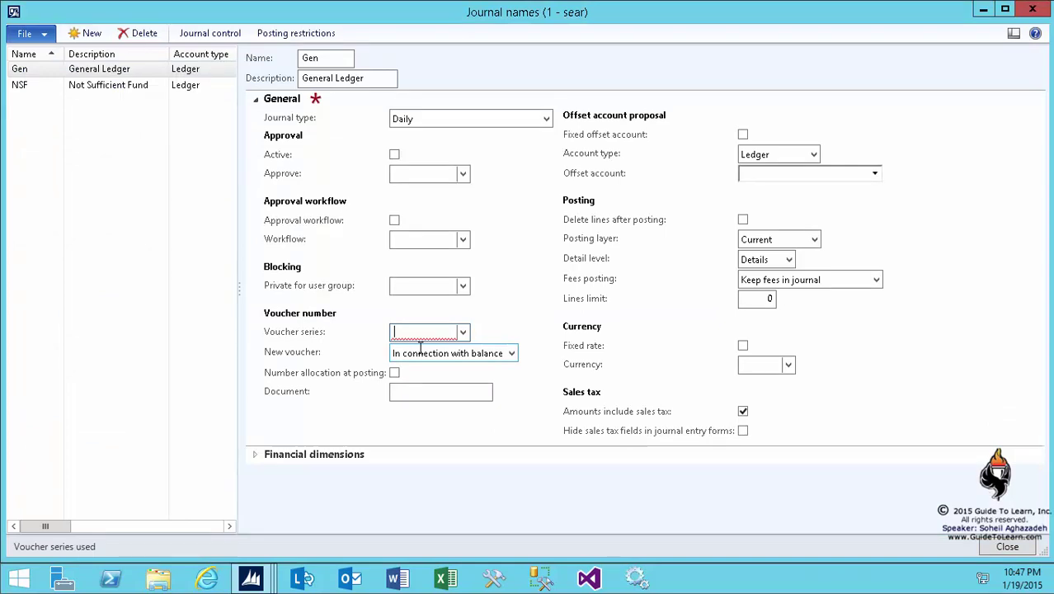
# Assign voucher series SeaGen to the Gen journal name, turn off Amounts include sales tax, and close the setup
pyautogui.write('SeaGen')
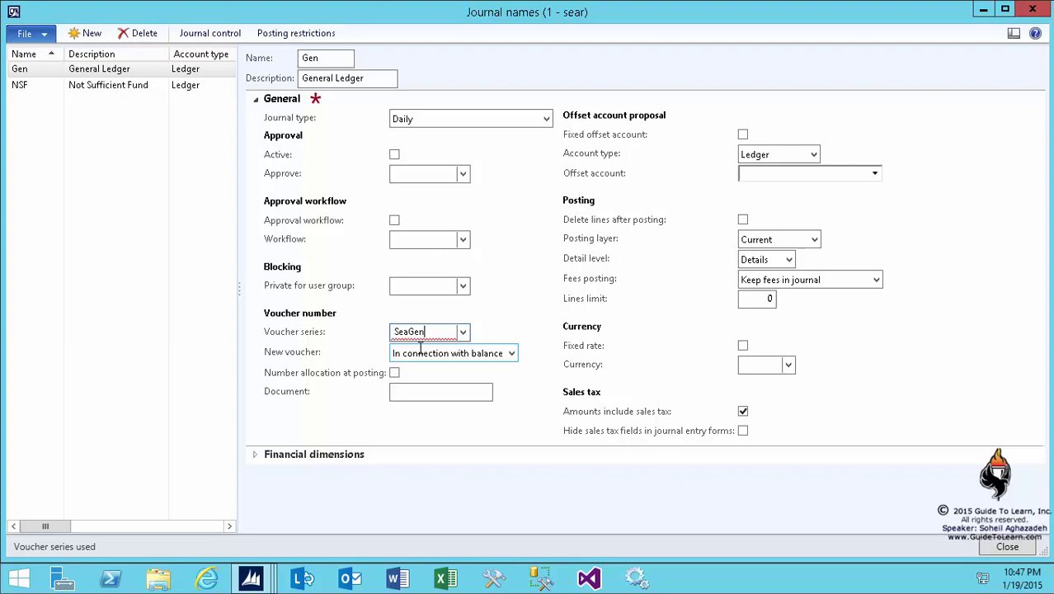
pyautogui.press('Tab')
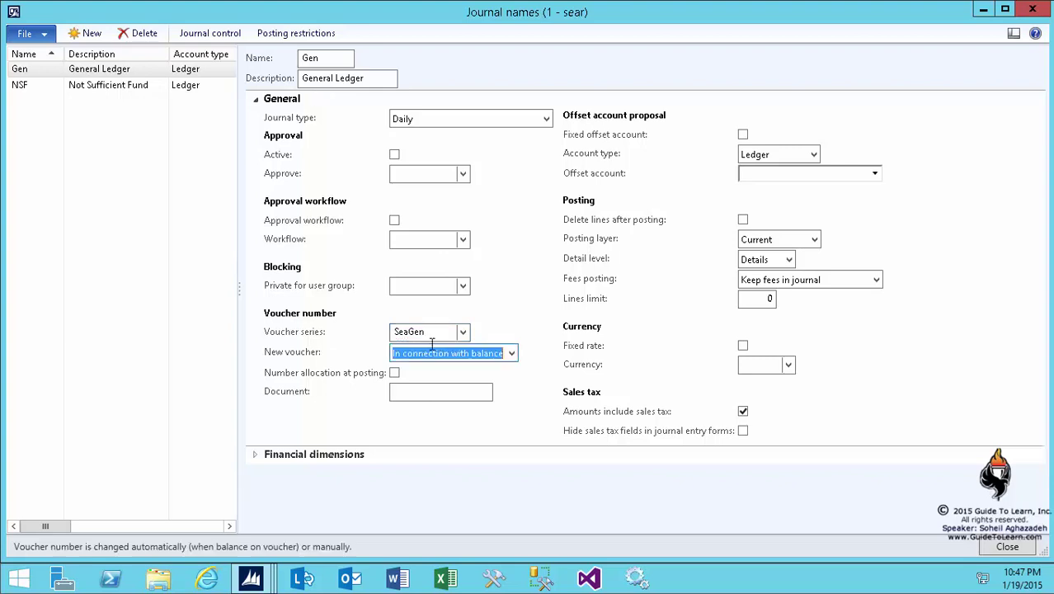
pyautogui.click(743, 411)
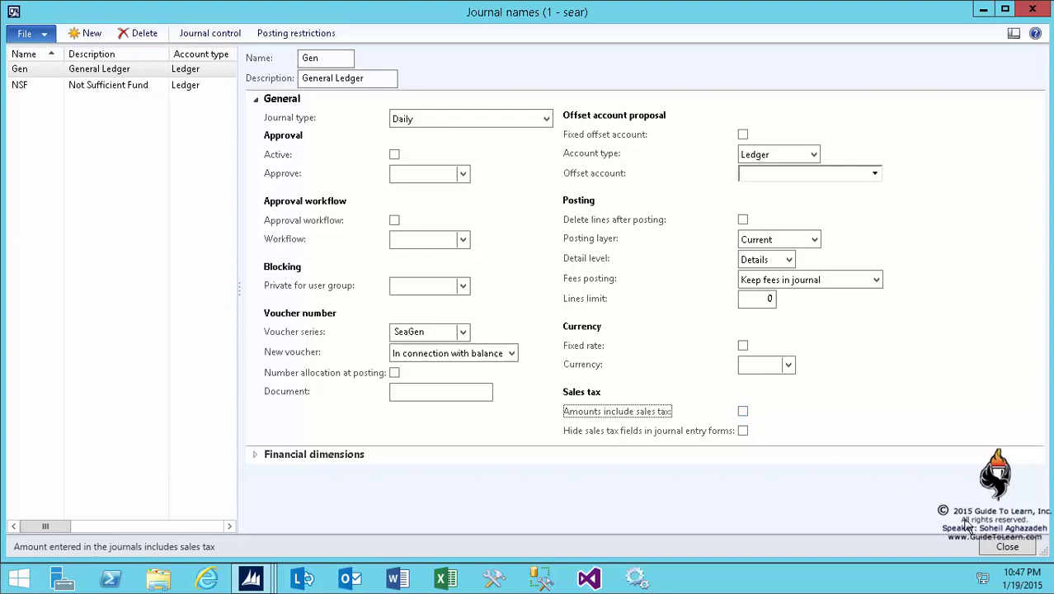
pyautogui.click(1006, 546)
# Return to the General journal form and assign the journal name Gen to the new batch
pyautogui.moveTo(251, 577)
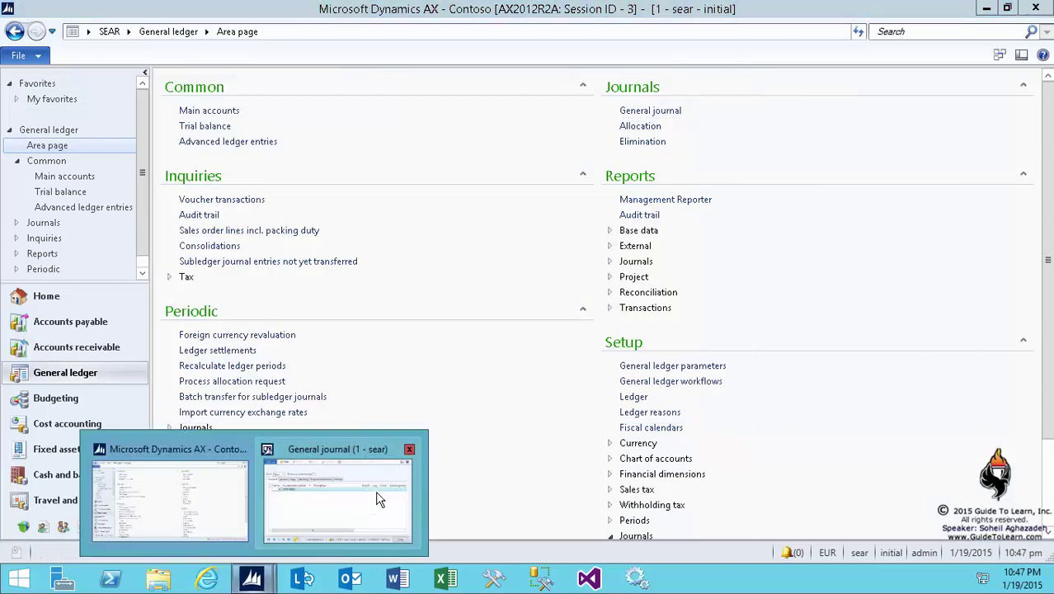
pyautogui.click(376, 496)
pyautogui.click(219, 211)
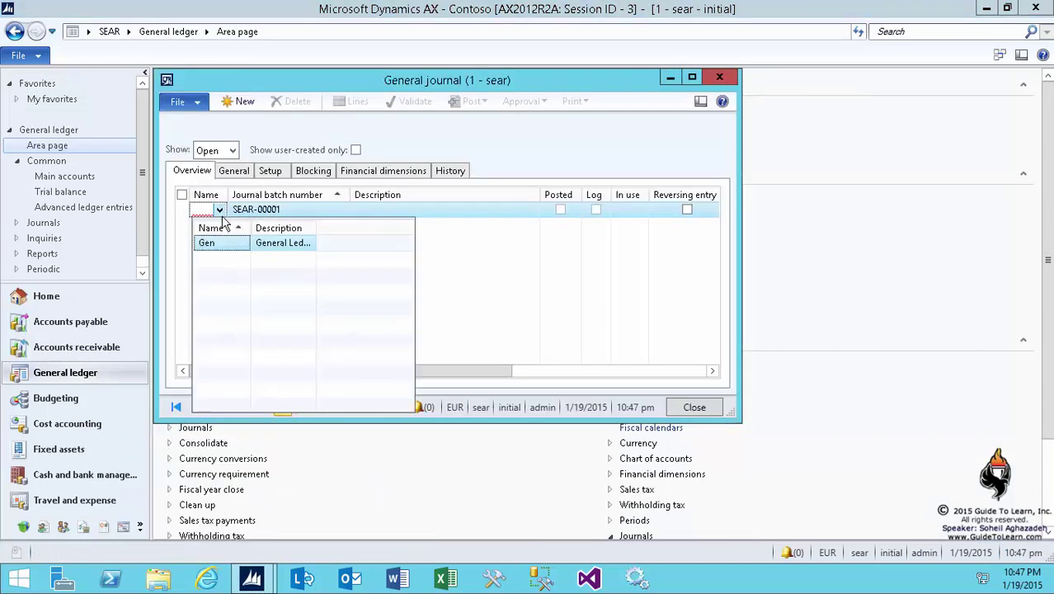
pyautogui.click(223, 245)
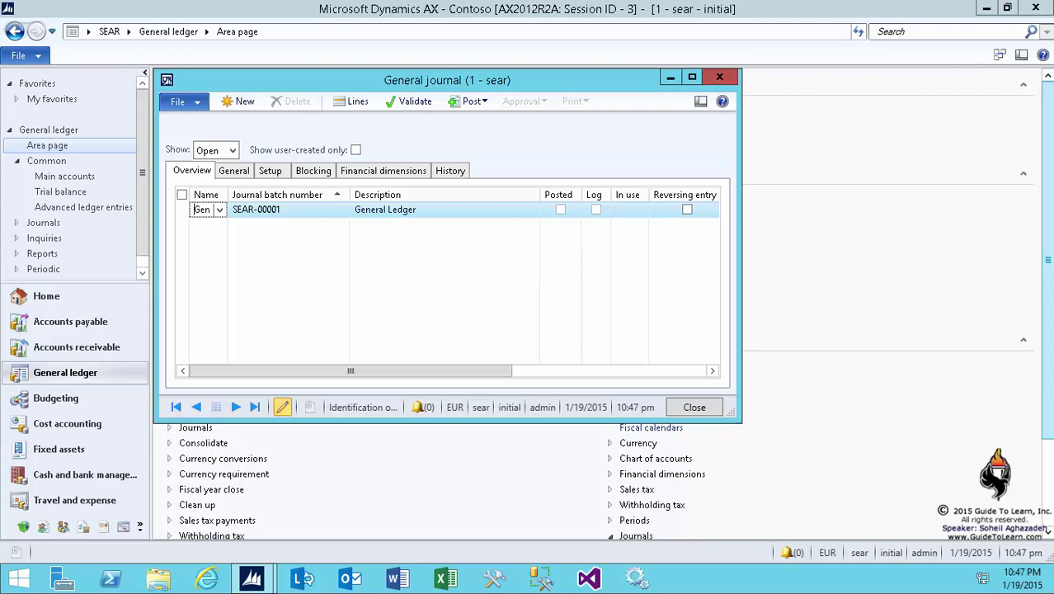
# Maximize the General journal form, open the batch's general settings and select Details as the posting detail level
pyautogui.click(692, 77)
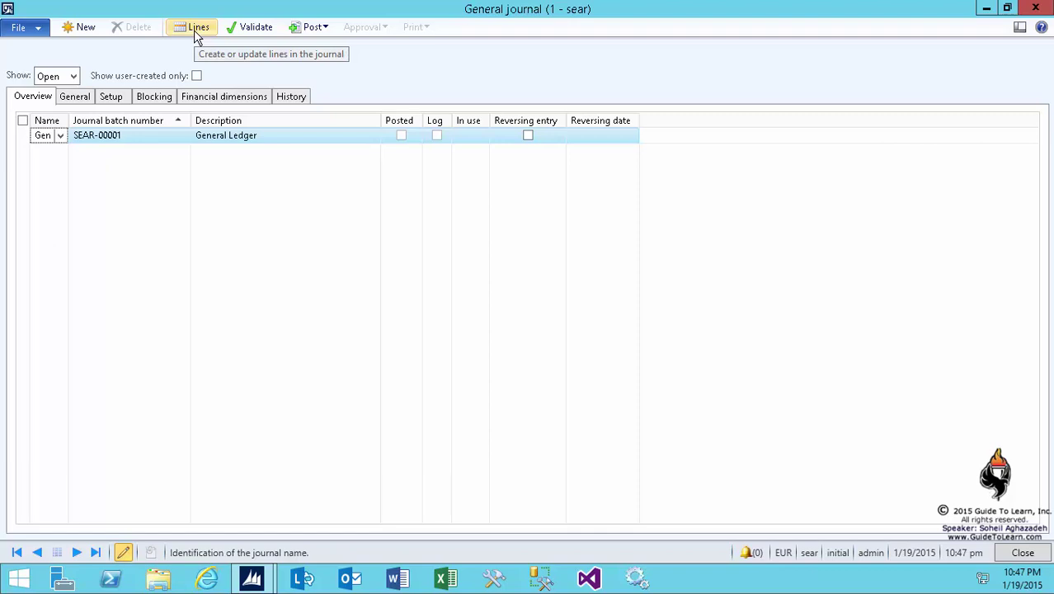
pyautogui.click(83, 99)
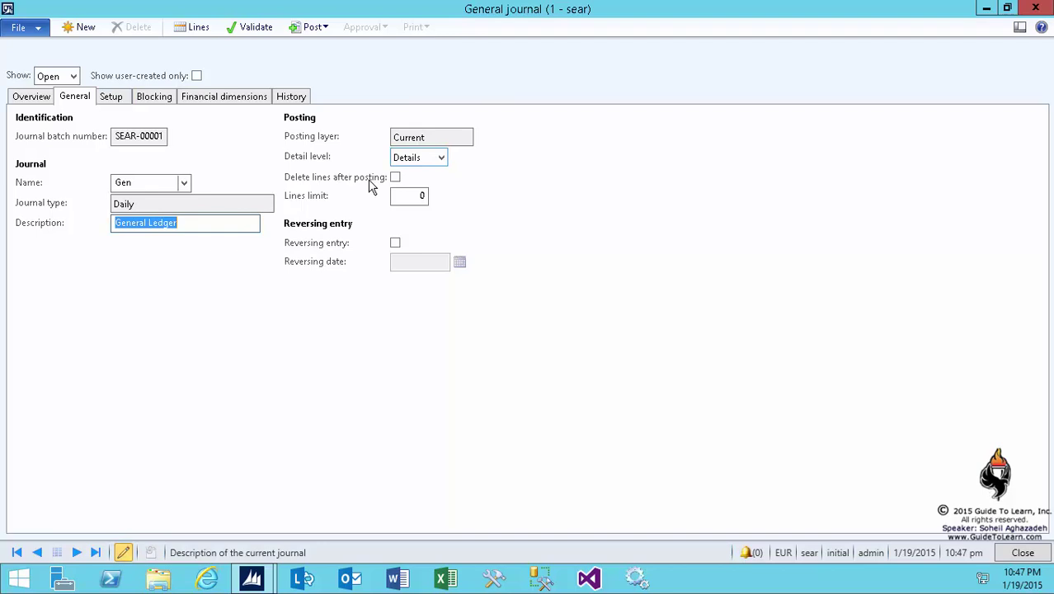
pyautogui.click(443, 160)
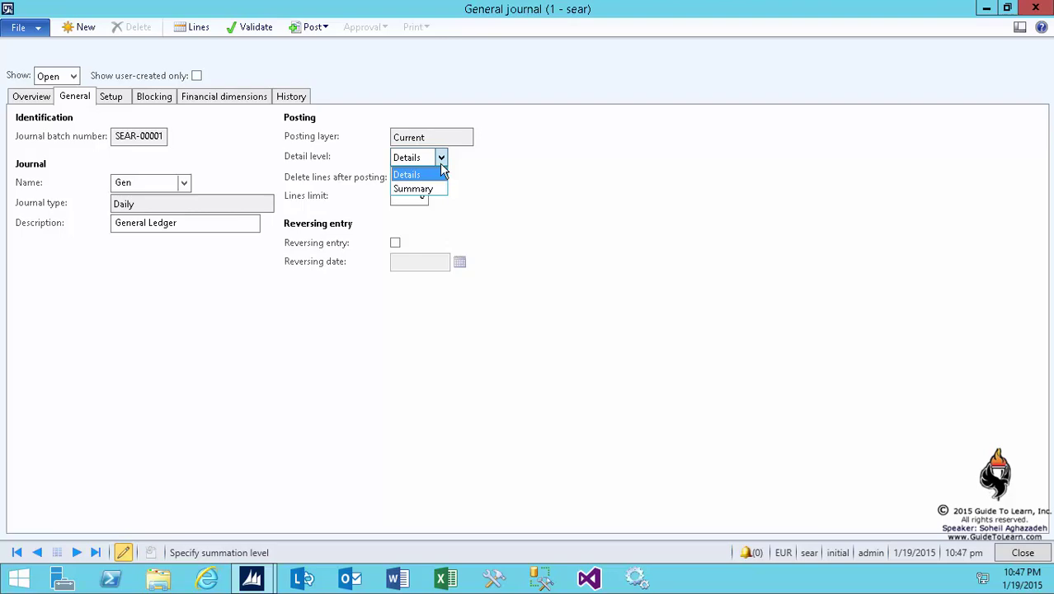
pyautogui.click(429, 176)
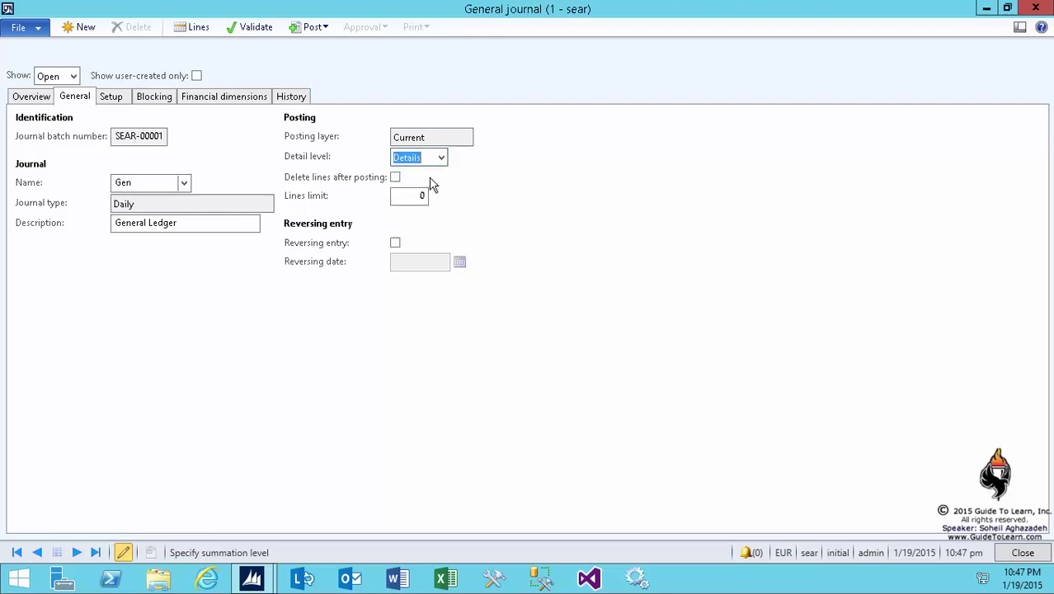